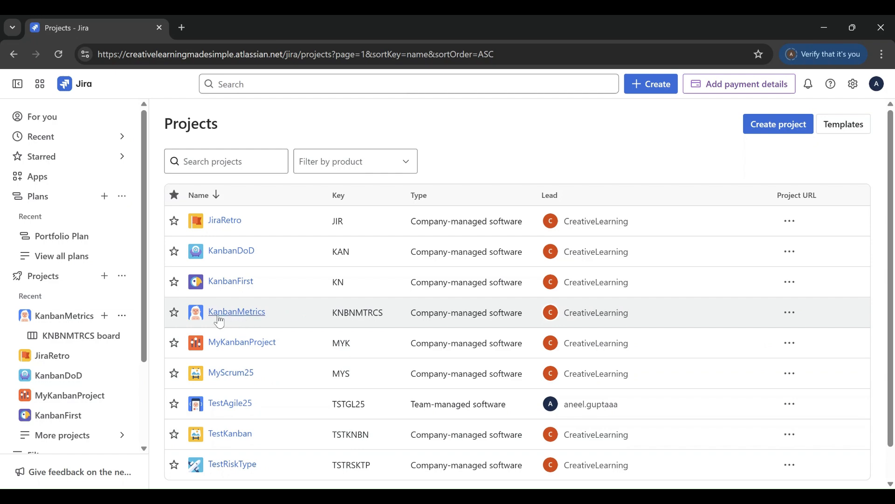
Open the KanbanMetrics project, review its summary and return to its Kanban board.
left_click(254, 317)
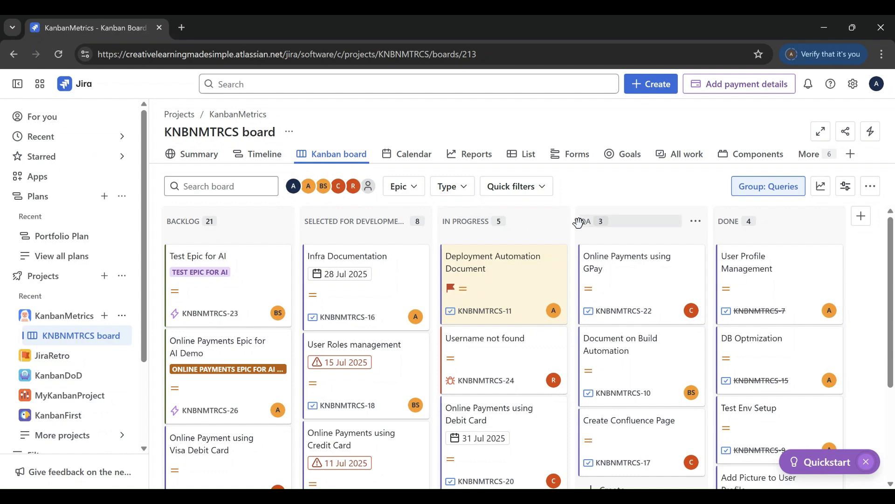
left_click(192, 155)
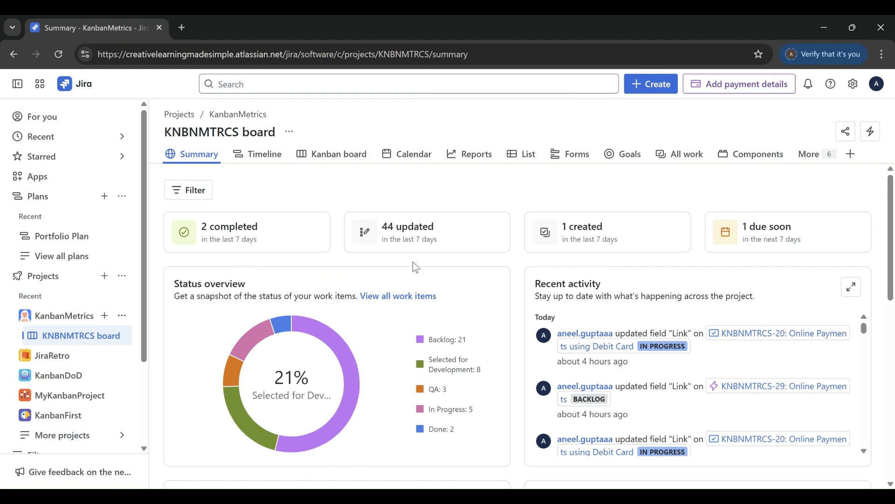
mouse_move(891, 255)
left_mouse_down()
mouse_move(891, 321)
mouse_move(891, 247)
left_mouse_up()
left_click(332, 154)
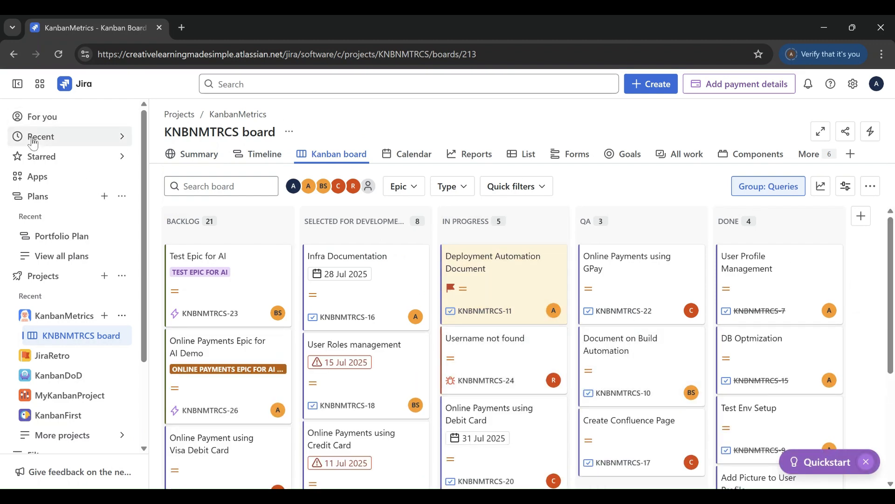
Collapse the navigation sidebar and look over the work items in the board's columns.
left_click(17, 83)
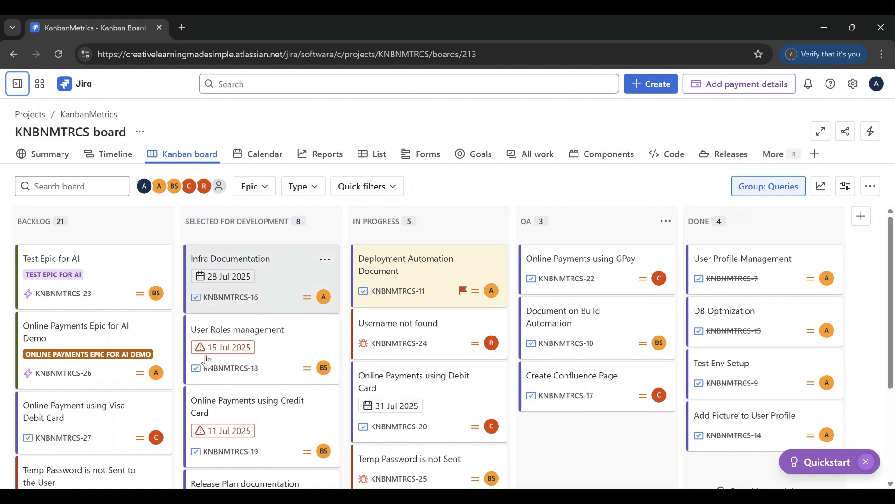
scroll(690, 445, "down", 3)
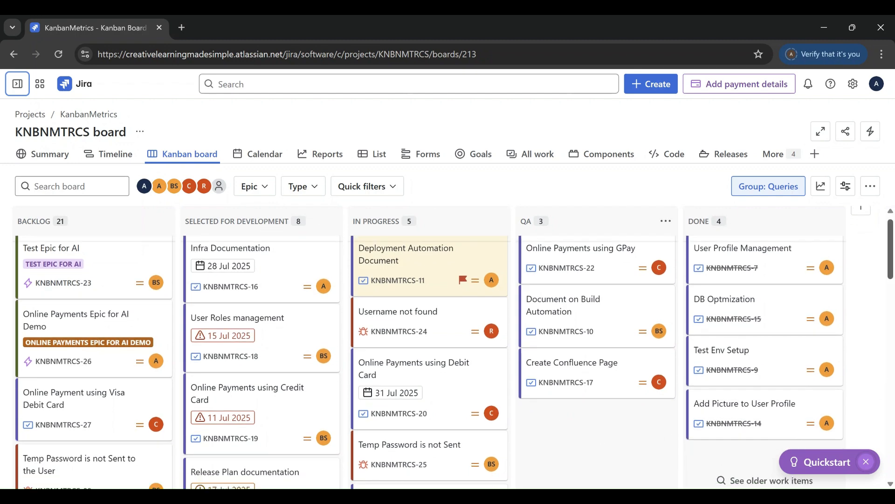
scroll(764, 373, "up", 4)
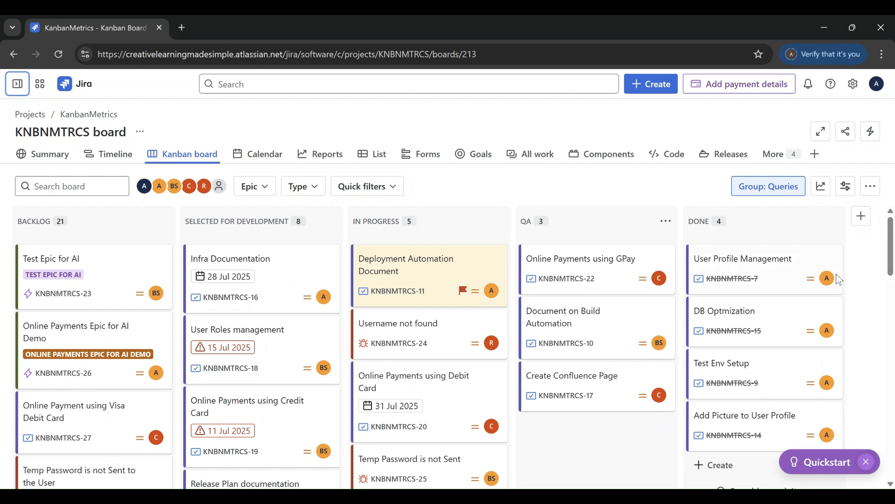
Open the board insights, review the due and stuck work items needing attention, and close the insights.
left_click(821, 187)
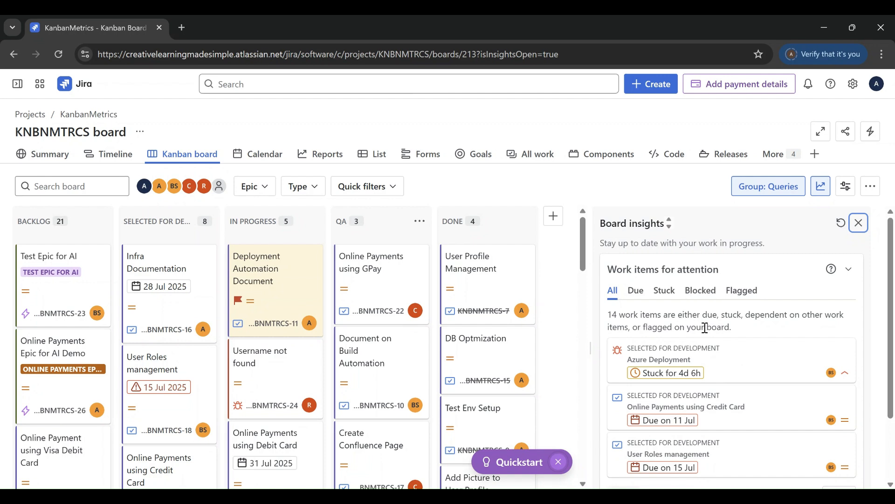
left_click(636, 291)
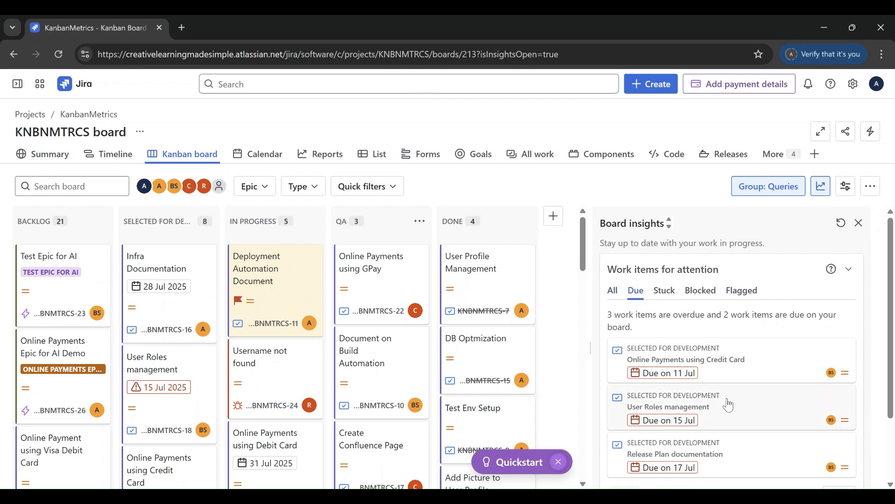
scroll(695, 393, "down", 1)
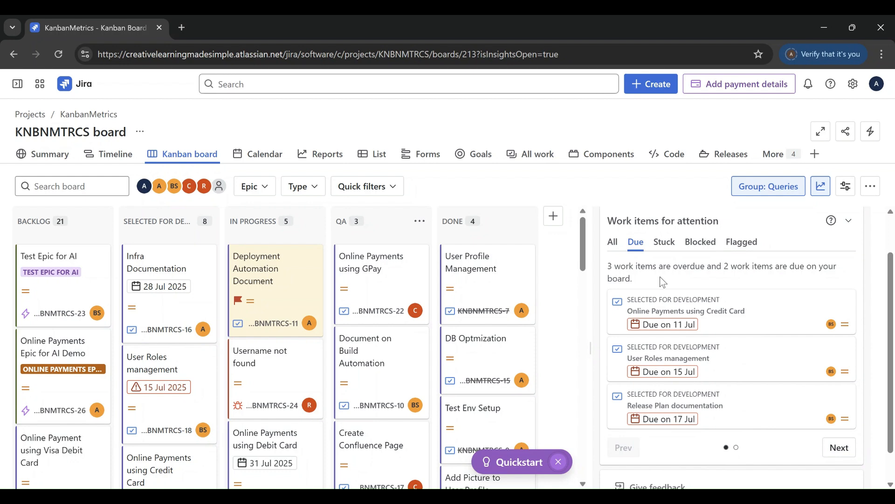
left_click(671, 250)
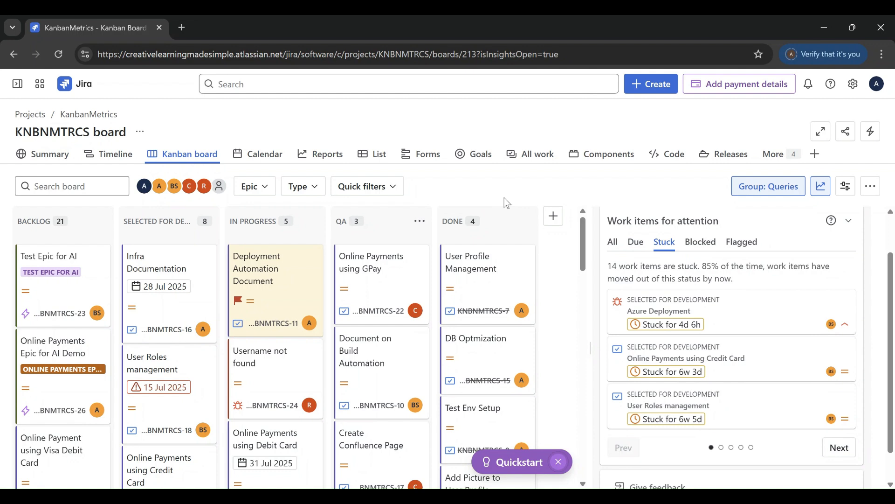
left_click(849, 221)
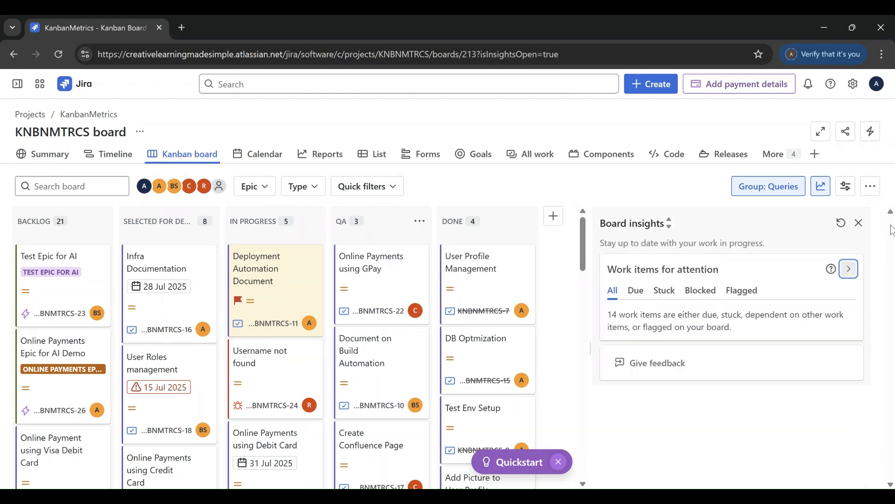
left_click(860, 224)
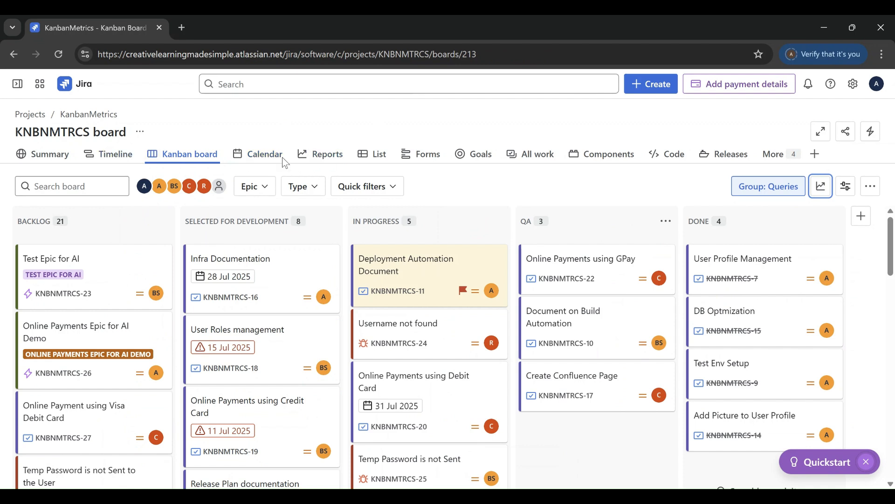
Open the project calendar and review the work items due throughout July 2025.
left_click(262, 154)
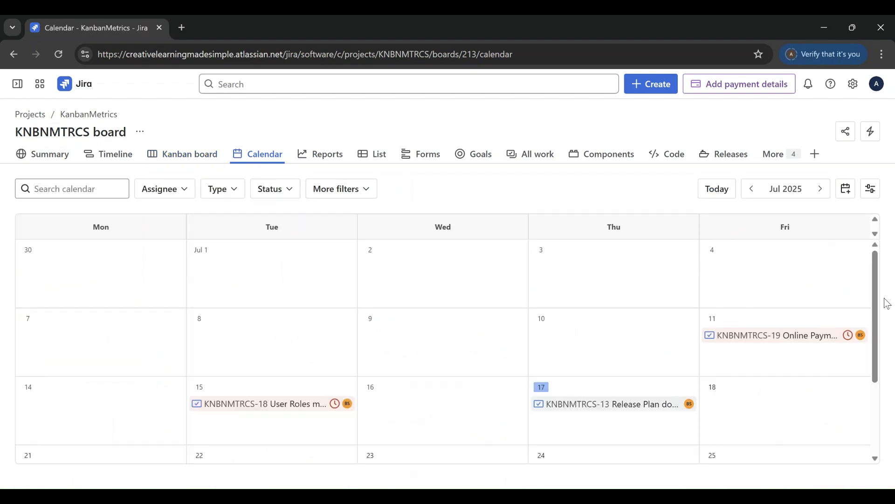
mouse_move(874, 301)
left_mouse_down()
mouse_move(875, 308)
mouse_move(875, 293)
left_mouse_up()
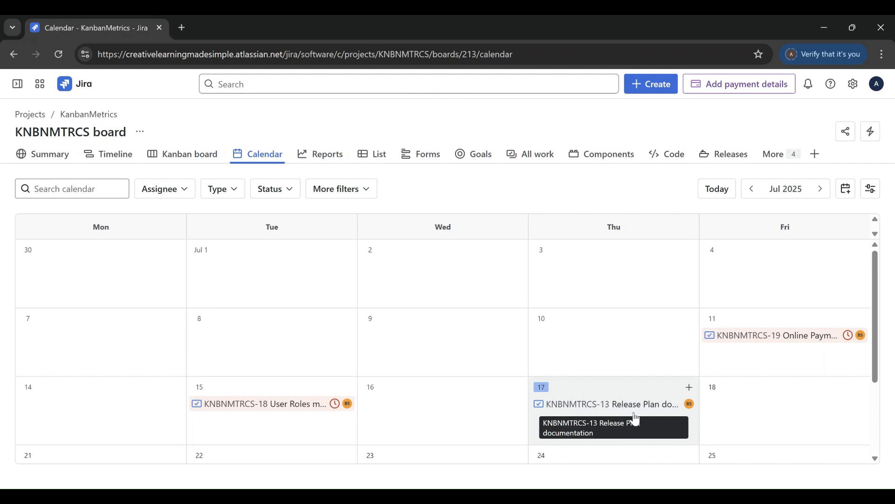
left_click_drag(874, 369, 873, 448)
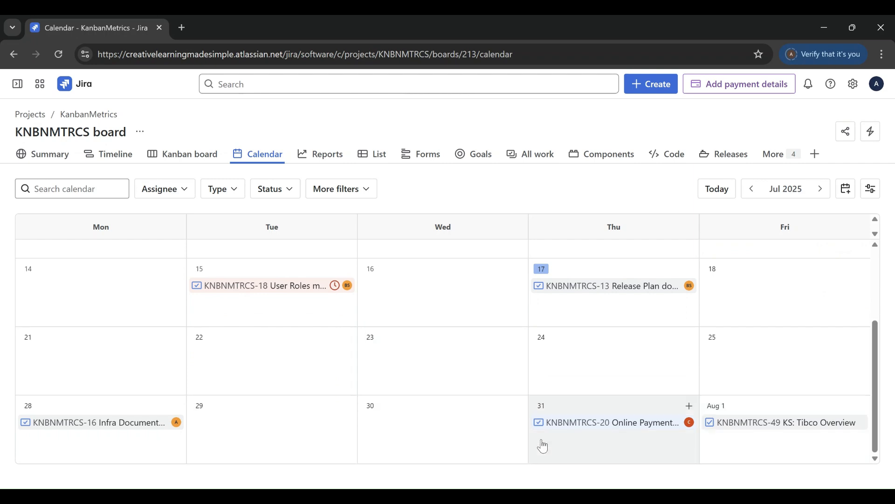
left_click_drag(876, 394, 880, 301)
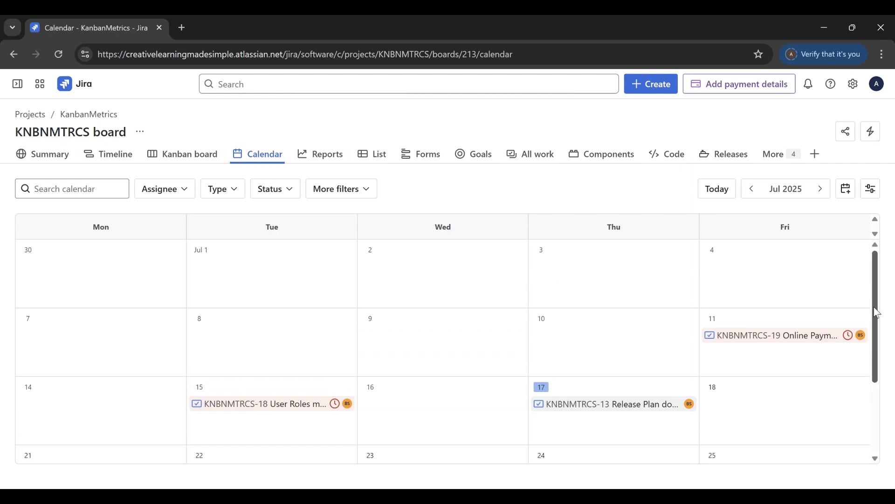
left_click_drag(878, 313, 878, 405)
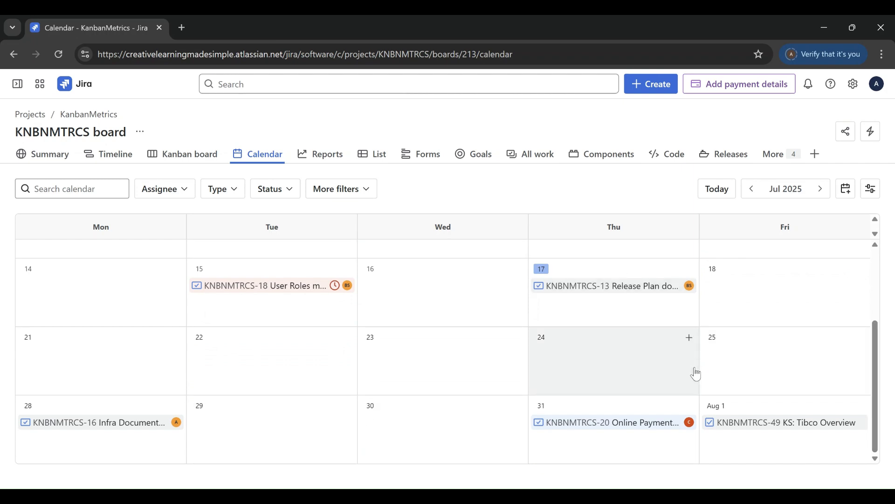
Create a task named "CoP Meeting Organization" on 6 August 2025 in the project calendar.
left_click(822, 192)
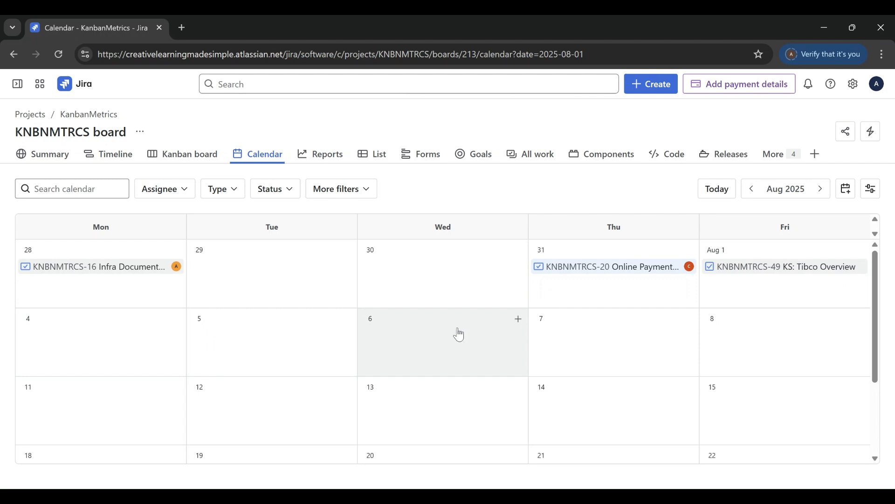
left_click(519, 321)
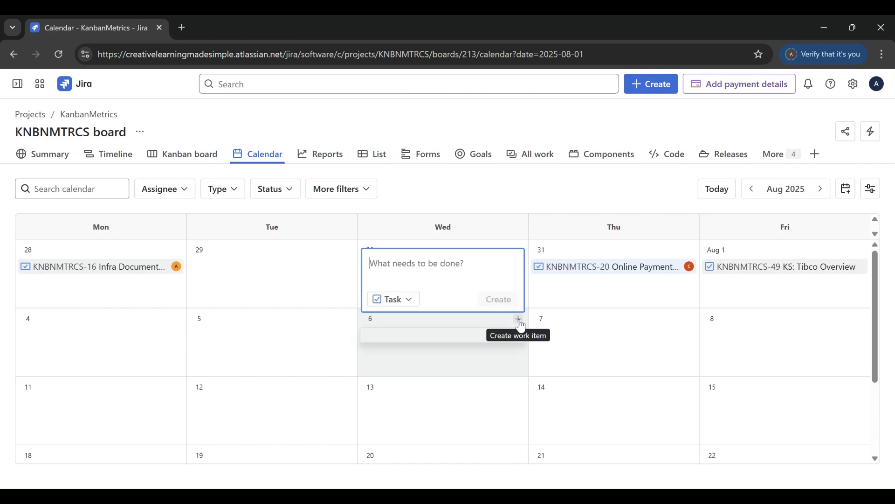
left_click(412, 308)
left_click(409, 328)
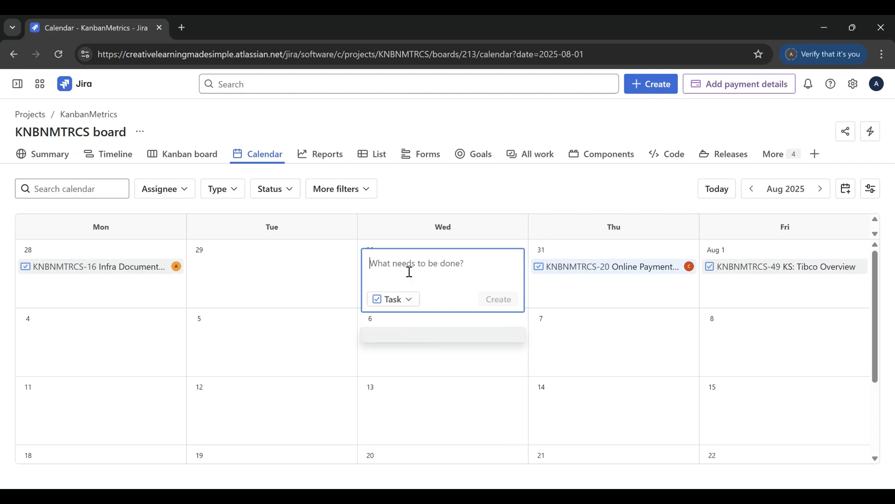
type("c")
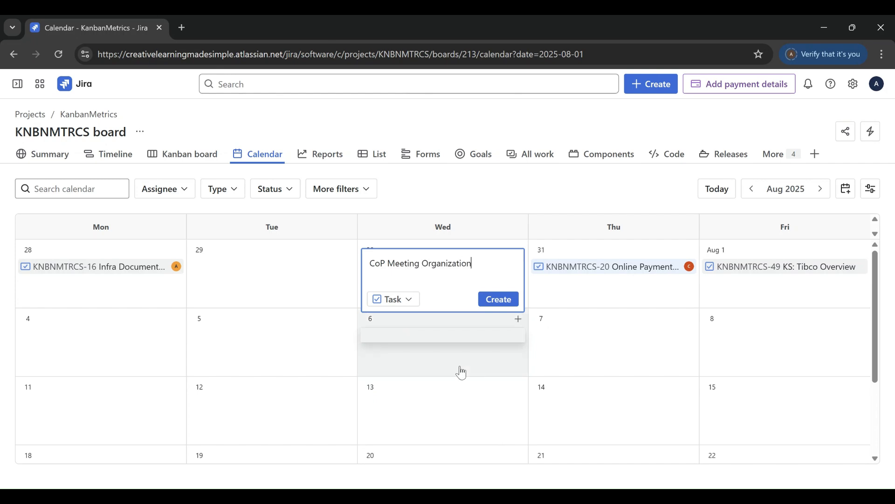
left_click(502, 306)
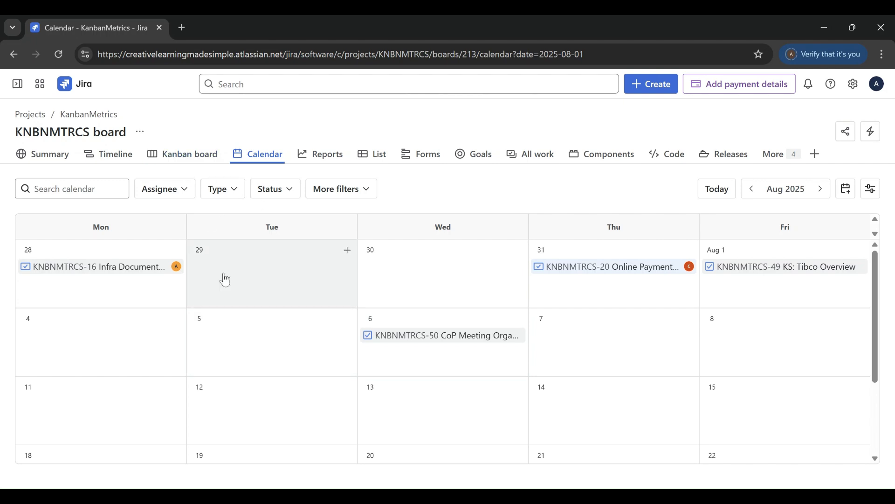
Recheck July 2025 in the calendar and inspect the DB Optmization work item from the board's Done column.
left_click(753, 195)
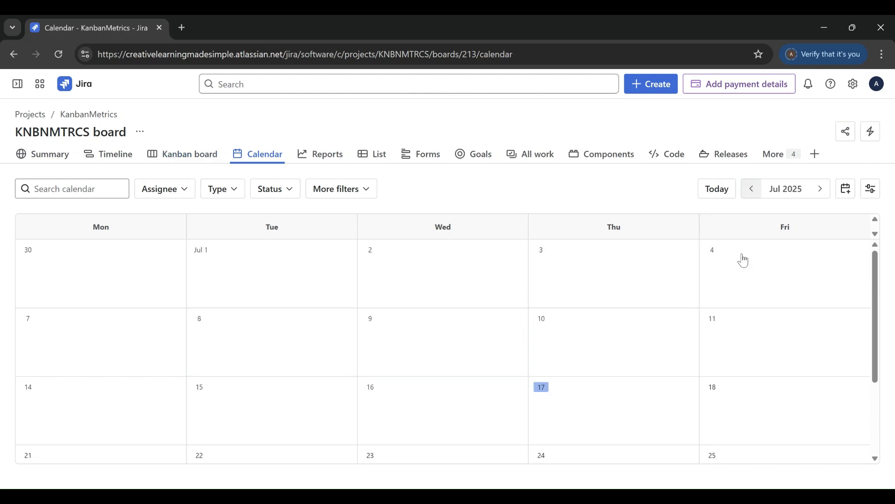
left_click_drag(875, 316, 875, 374)
left_click(191, 160)
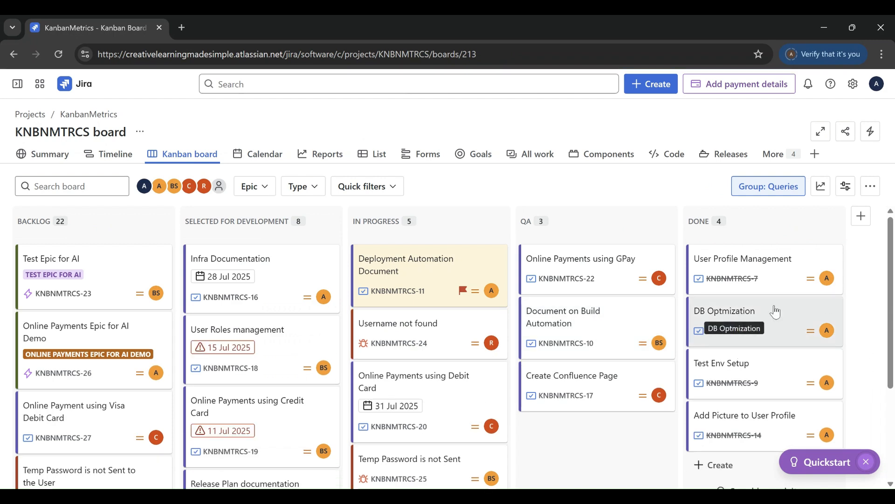
left_click(739, 318)
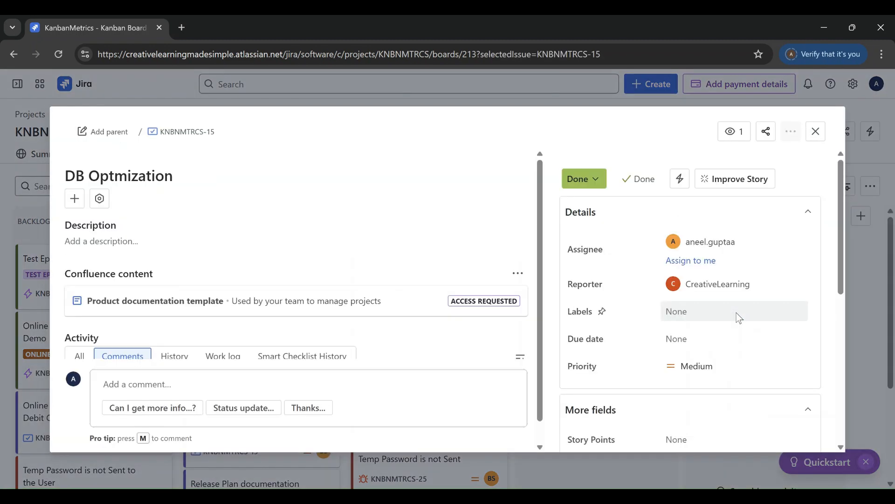
left_click(815, 131)
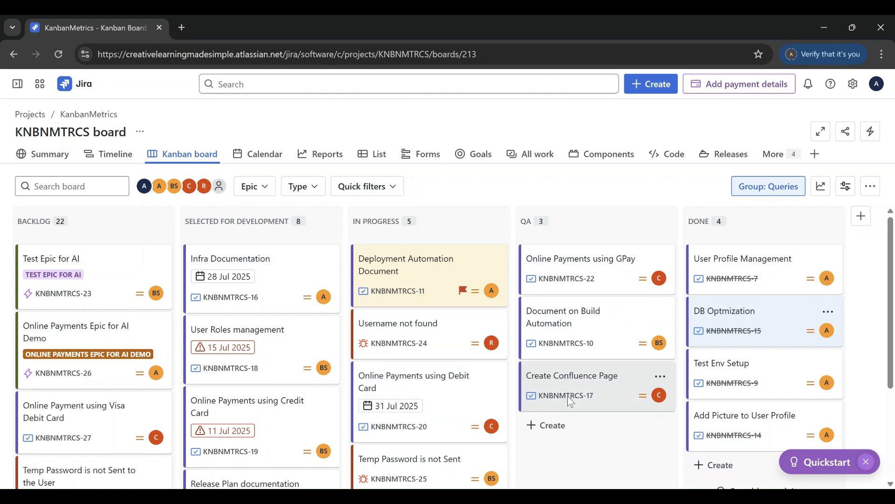
Set the due date of Online Payments using Wallets in the In Progress column to 8 August 2025.
scroll(892, 363, "down", 3)
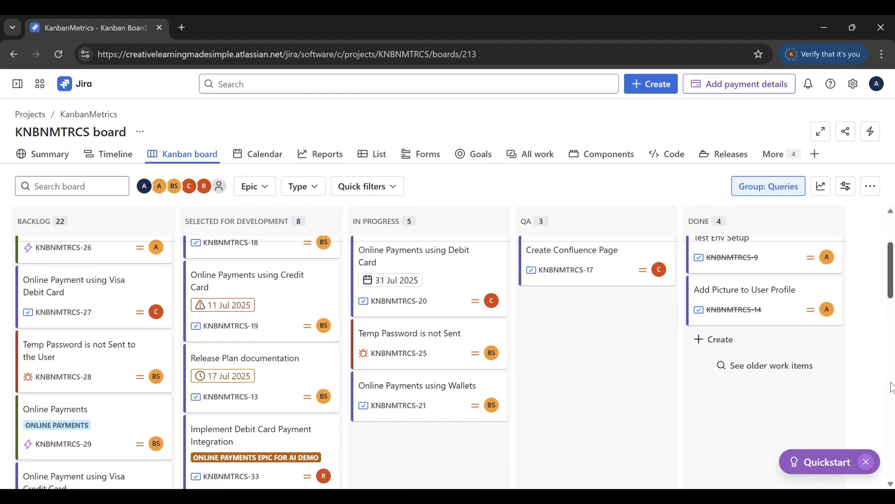
left_click(441, 401)
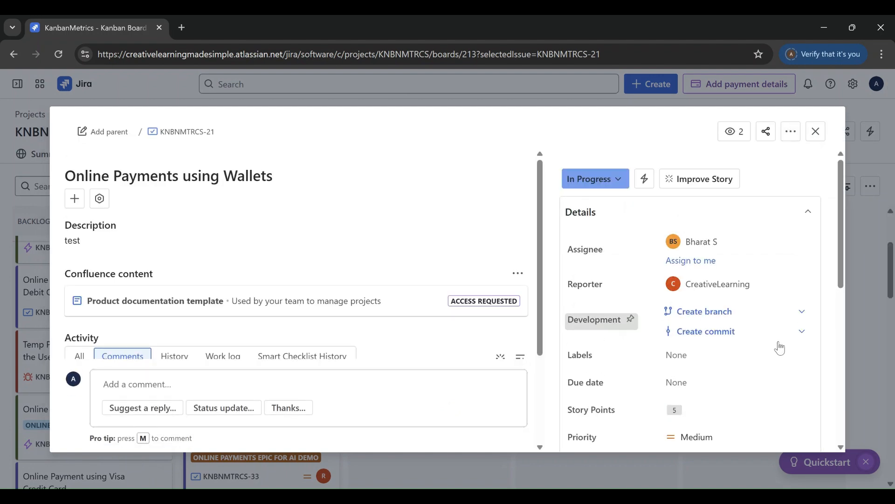
left_click_drag(840, 260, 839, 322)
left_click(682, 240)
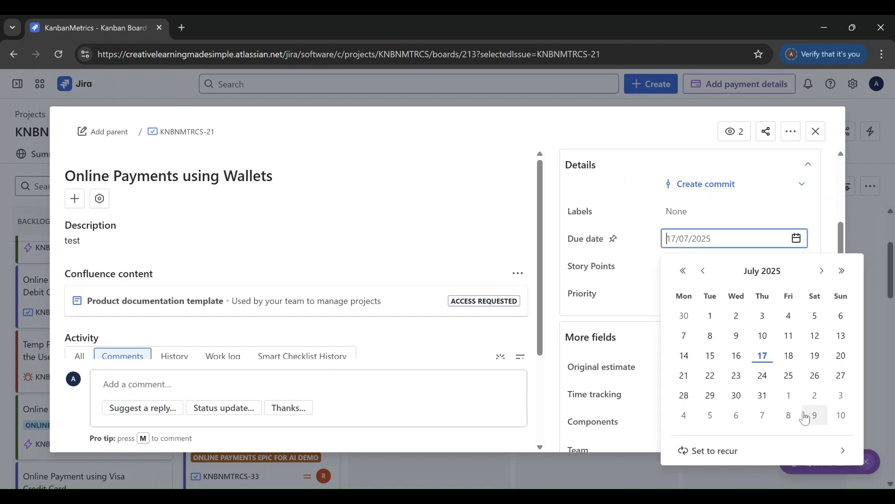
left_click(789, 416)
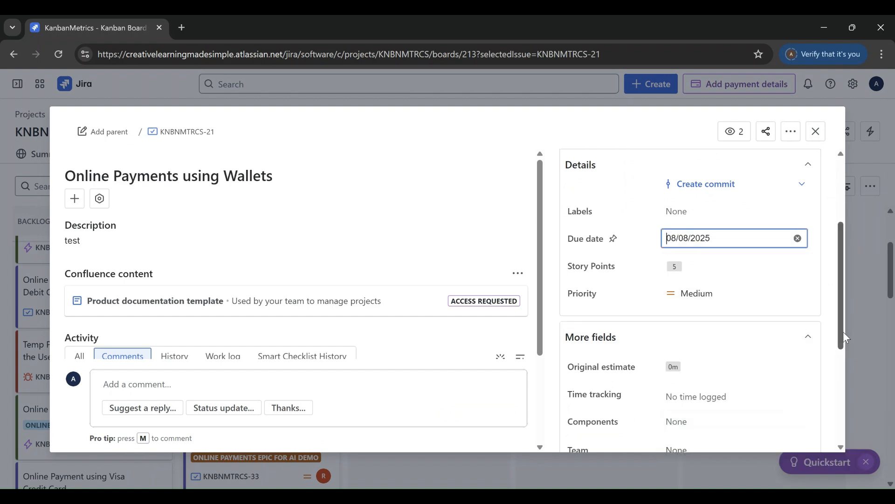
left_click(755, 269)
left_click_drag(839, 314, 834, 170)
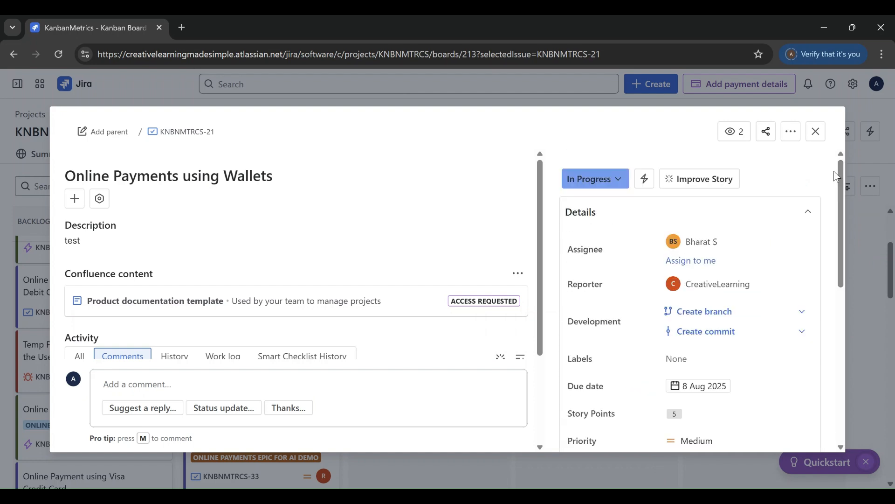
left_click(815, 131)
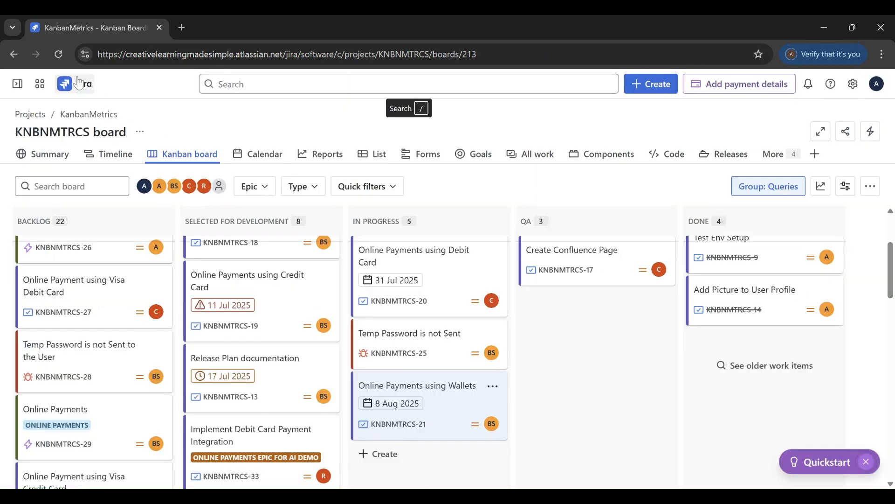
Reload the Kanban board and check the due date on the Online Payments using Wallets card.
left_click(60, 54)
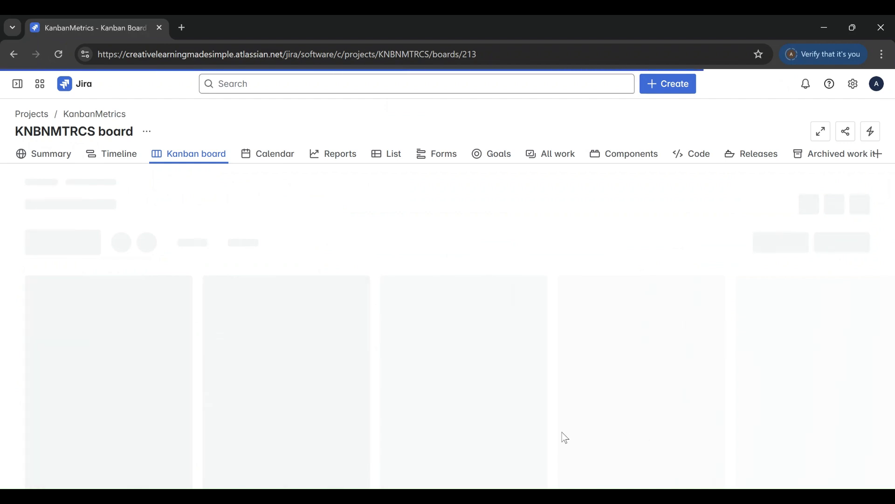
scroll(565, 437, "down", 3)
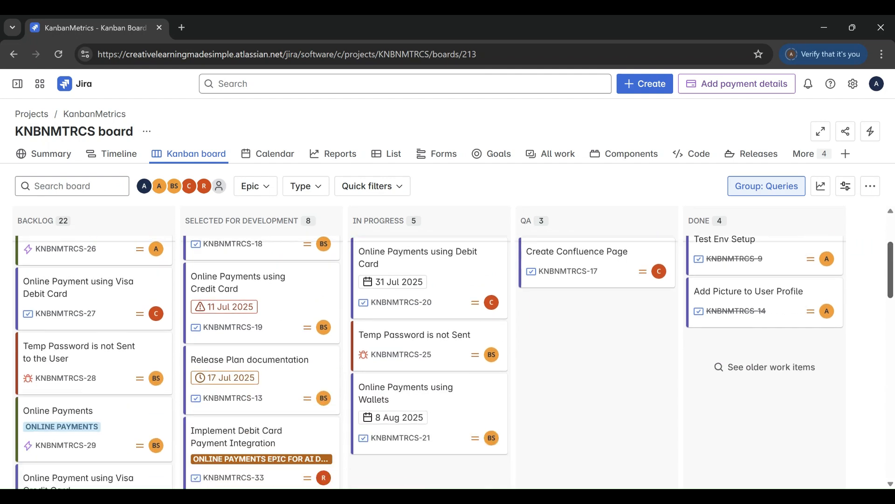
scroll(488, 479, "up", 1)
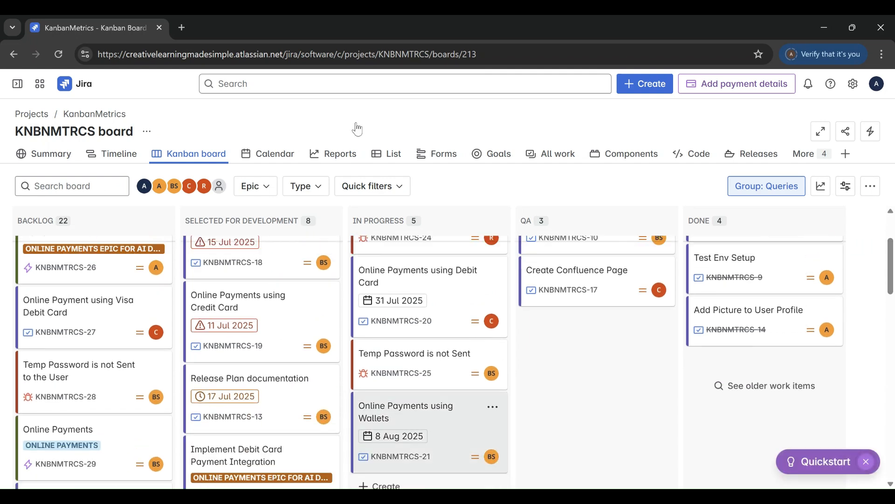
Open the project calendar and review the scheduled work items for July and August 2025.
left_click(278, 156)
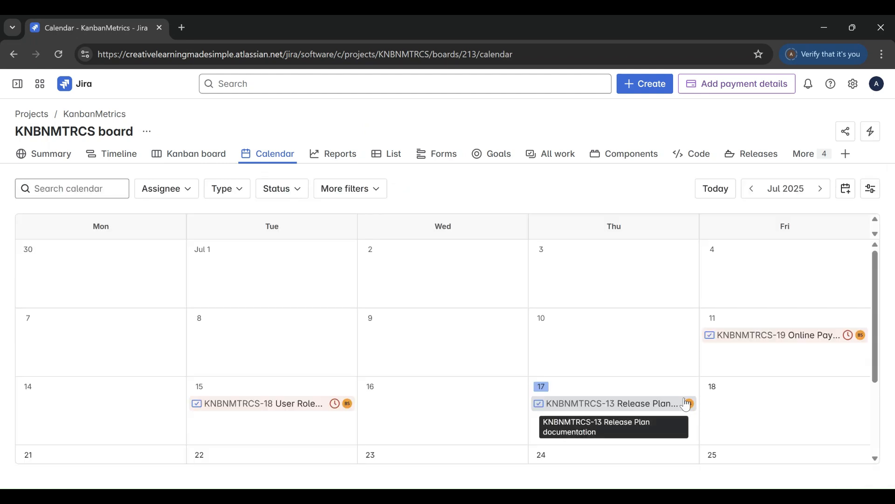
left_click_drag(879, 372, 880, 445)
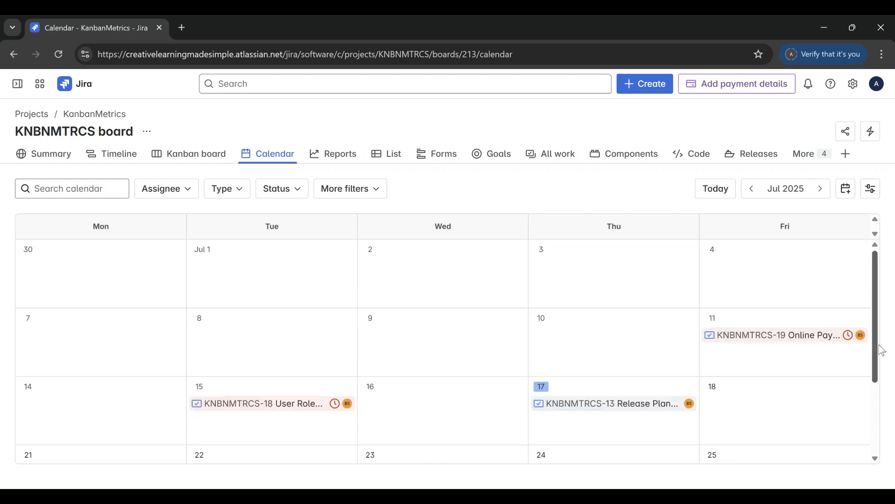
left_click(822, 189)
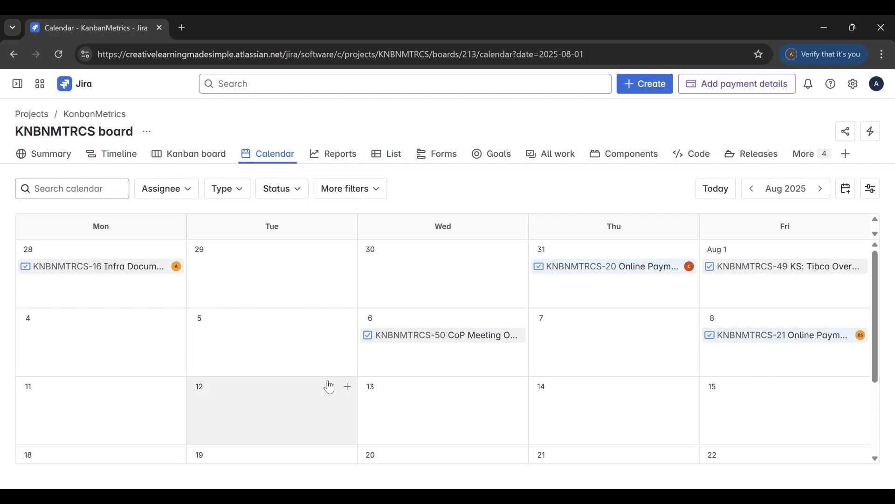
Filter the August 2025 calendar by the Task work type.
left_click(241, 193)
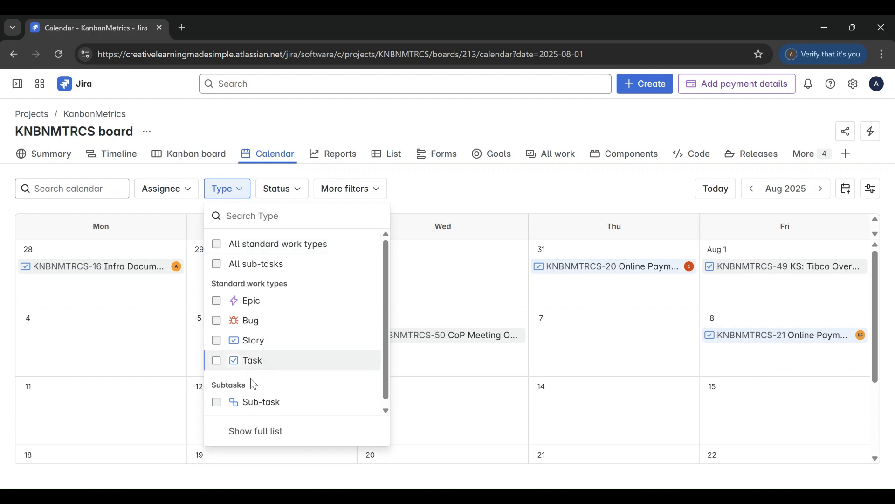
left_click(227, 362)
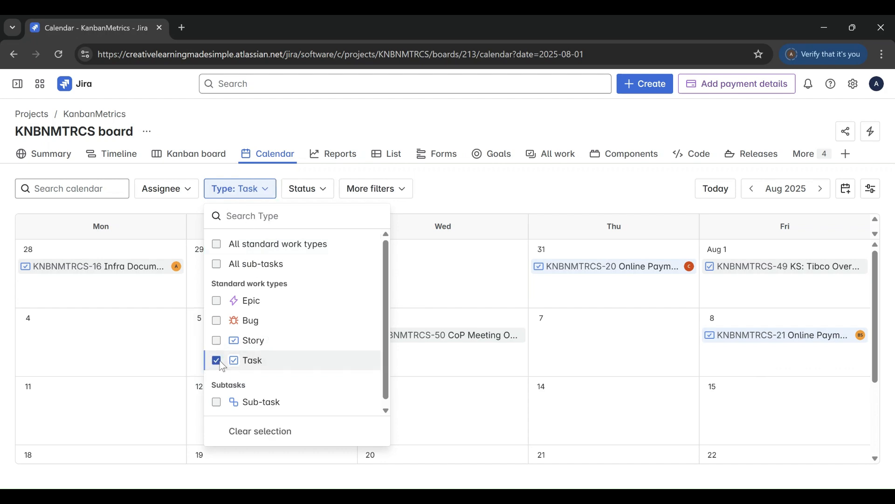
left_click(559, 197)
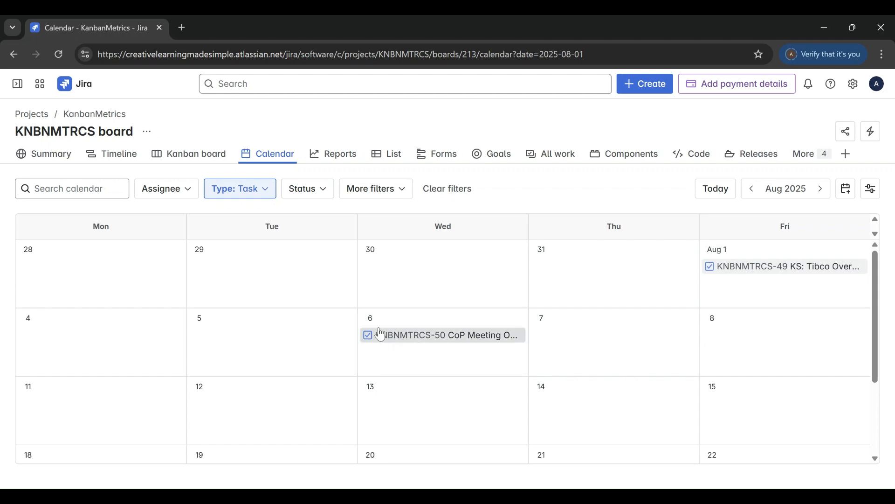
Change the calendar's work type filter from Task to Story.
left_click(269, 191)
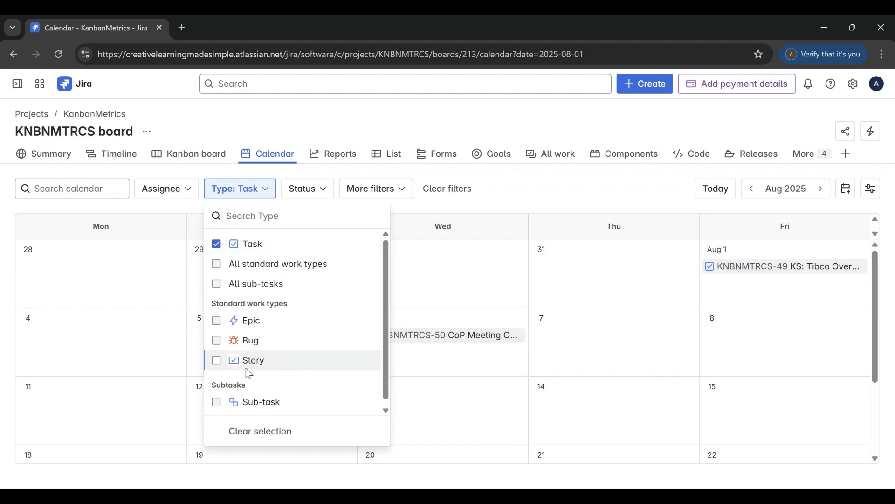
left_click(216, 360)
left_click(217, 244)
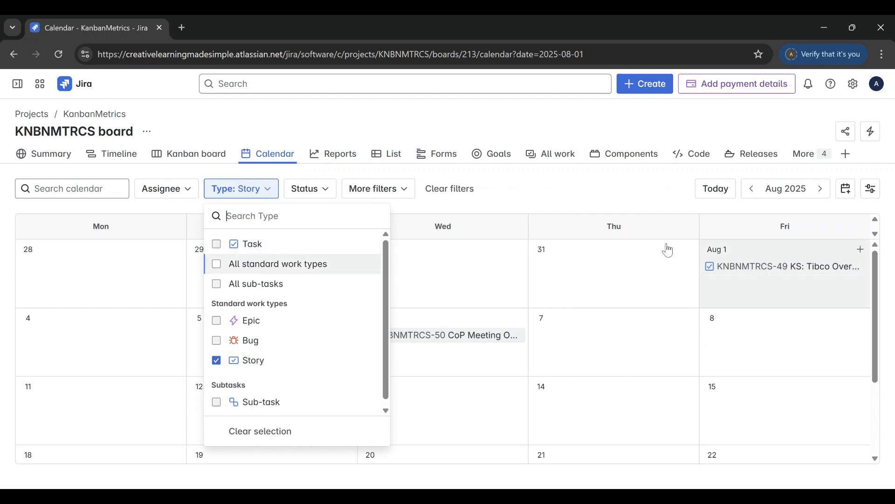
left_click(602, 186)
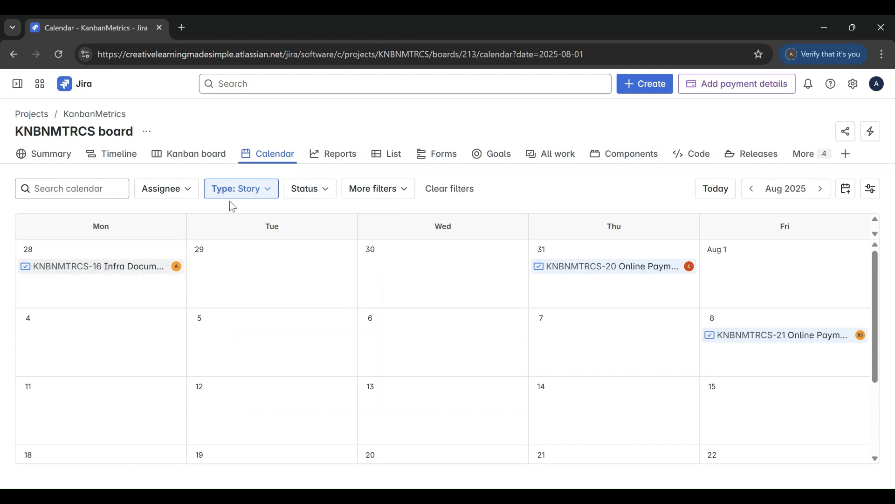
Filter the calendar's stories by the assignee CreativeLearning, and clear the assignee filter again.
left_click(189, 195)
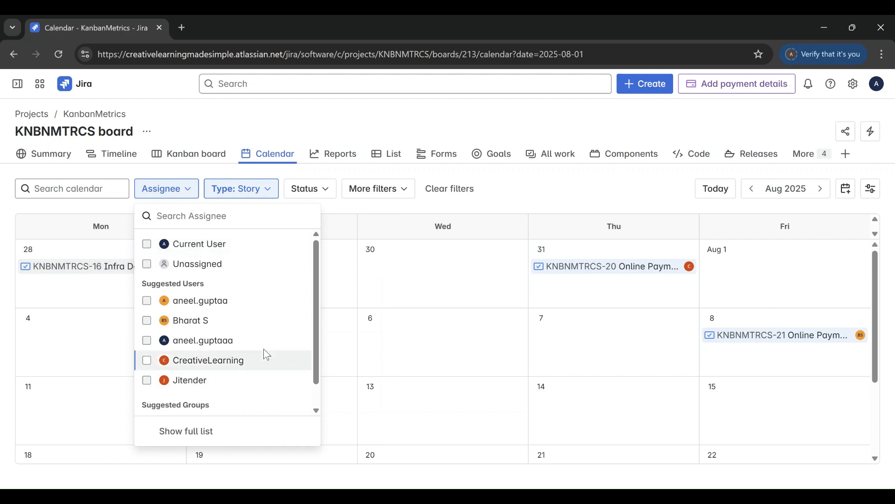
left_click(209, 362)
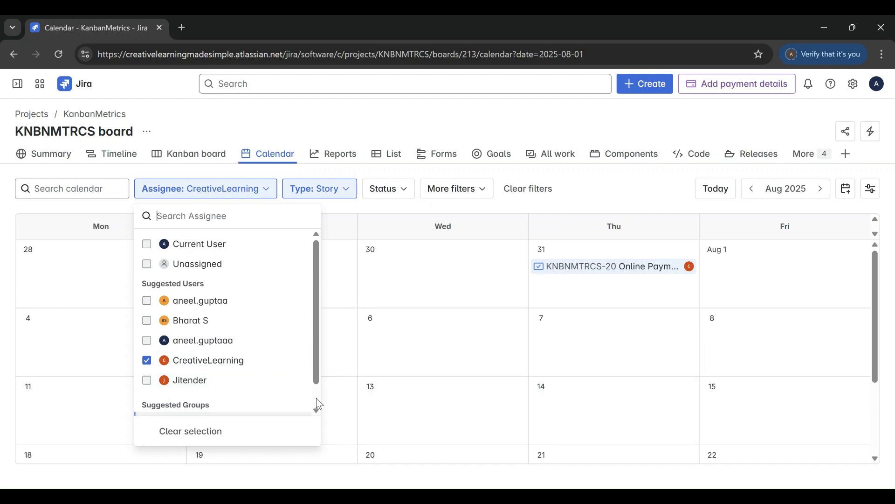
scroll(316, 404, "down", 1)
left_click(624, 184)
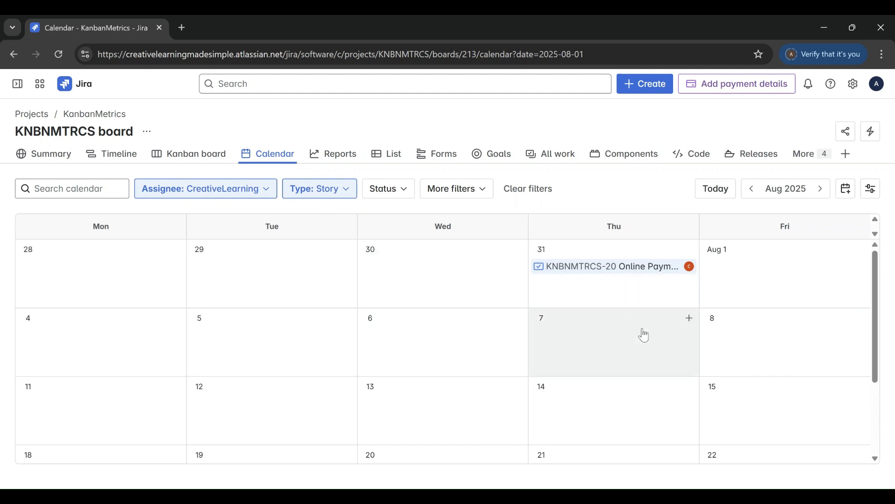
left_click(254, 189)
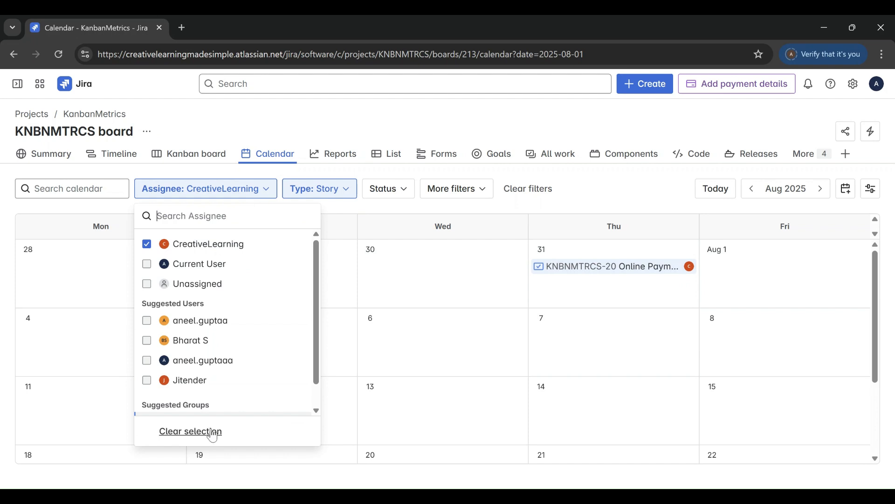
left_click(178, 431)
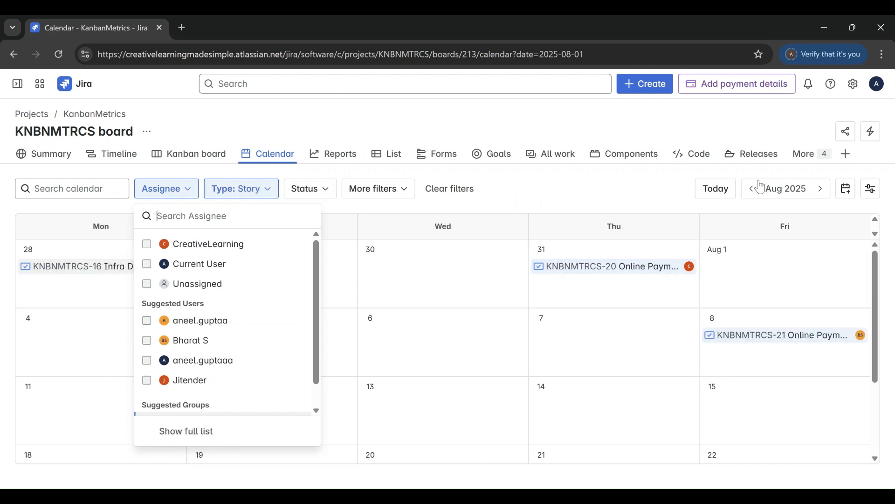
Return to July 2025 and search the calendar for "Release".
left_click(755, 195)
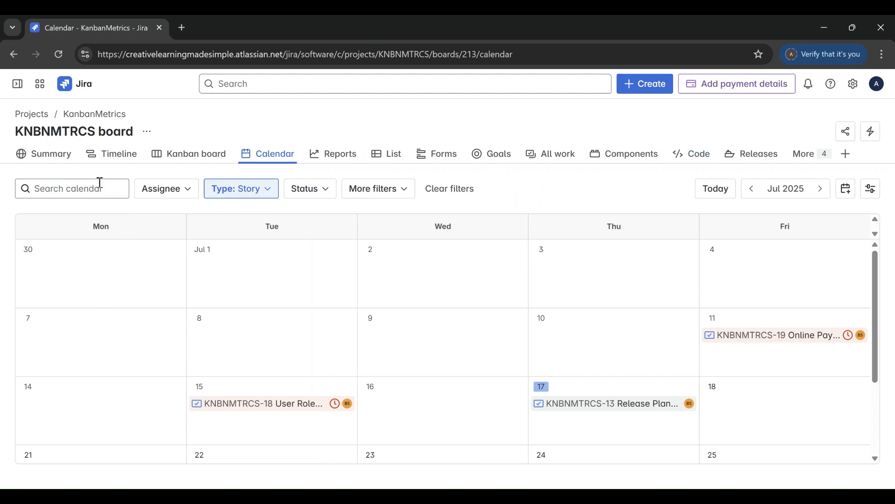
left_click(83, 189)
type("Releases")
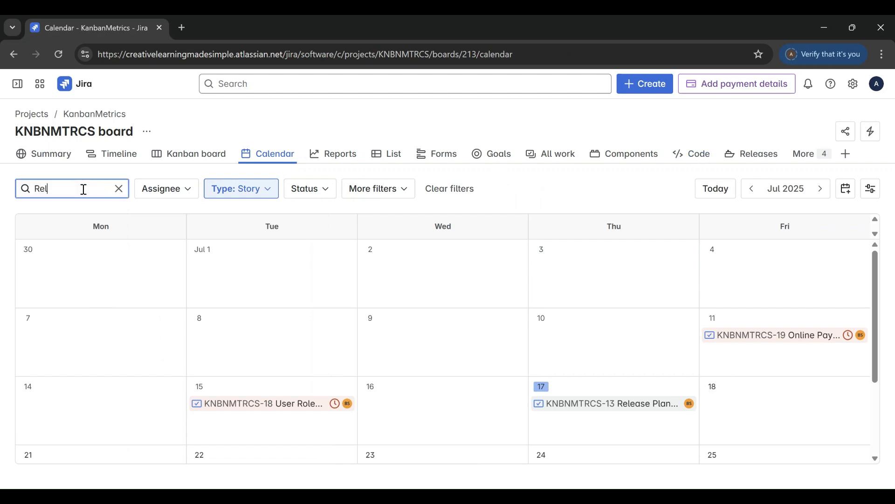
key("BackSpace")
key("BackSpace")
key("BackSpace")
type("se")
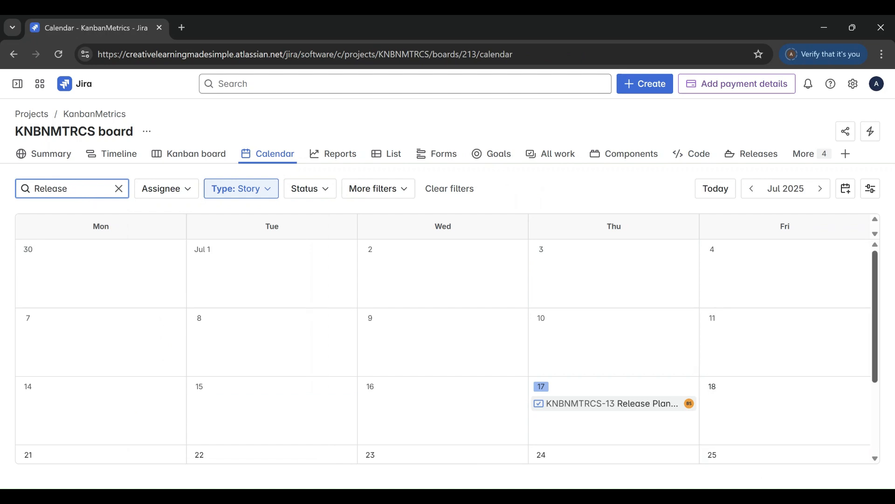
left_click_drag(879, 350, 880, 320)
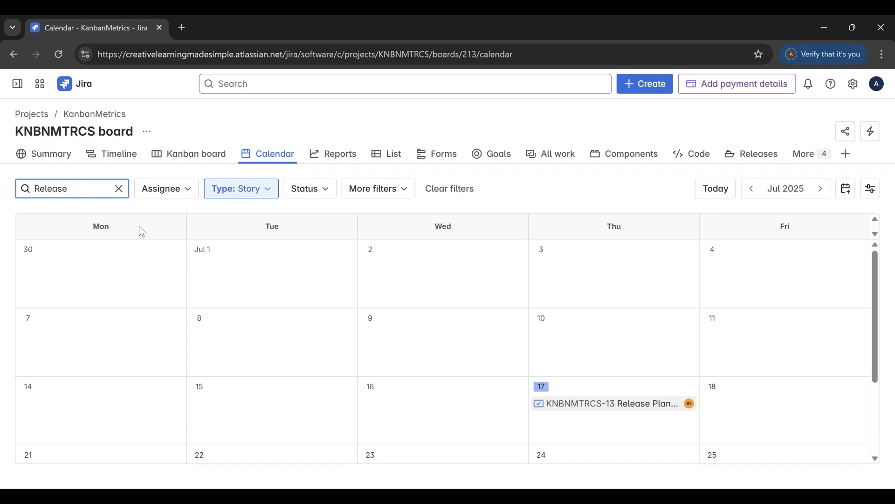
Clear the calendar search, search for "payment" instead and look through the matching July 2025 stories.
left_click(118, 189)
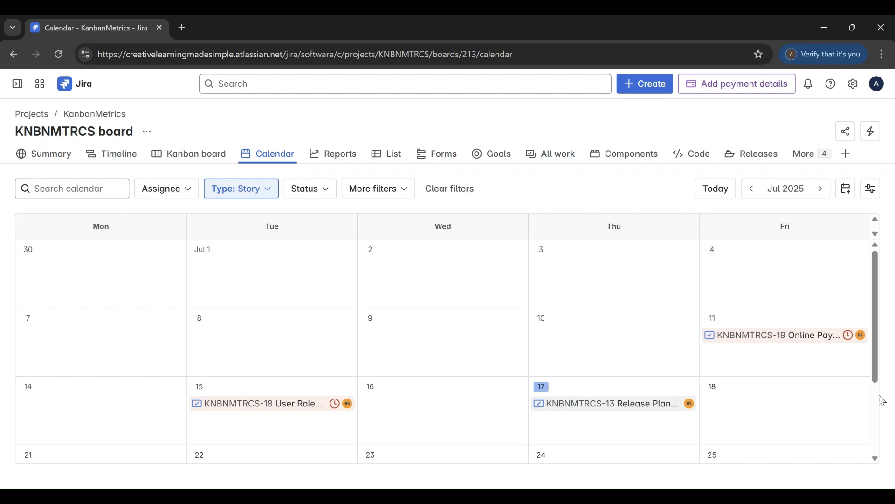
left_click_drag(876, 374, 877, 450)
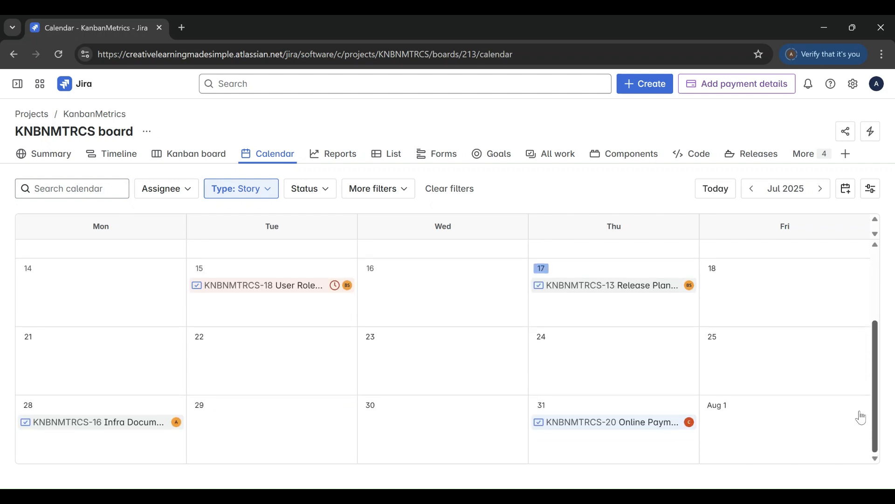
left_click(85, 190)
type("paymentr")
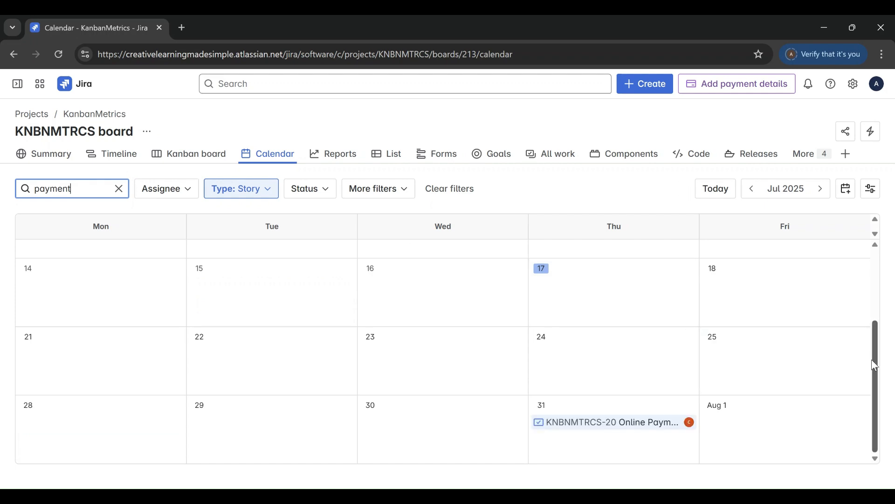
left_click_drag(874, 365, 881, 331)
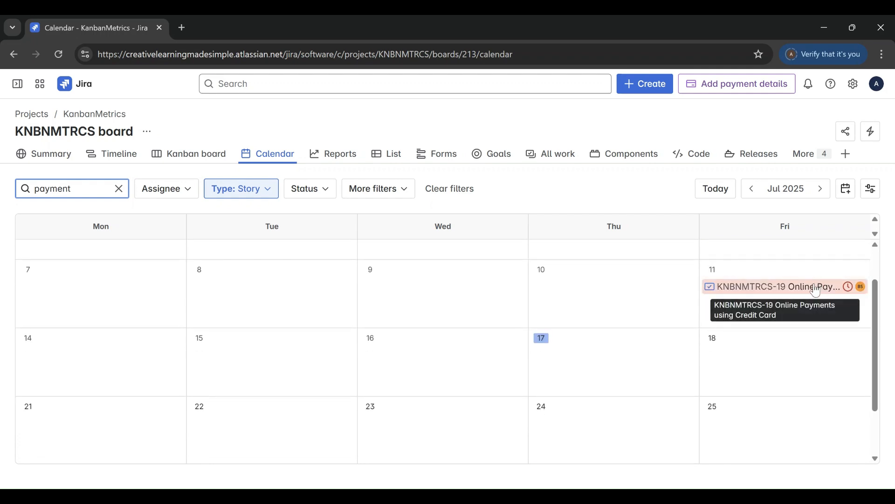
left_click_drag(877, 347, 878, 408)
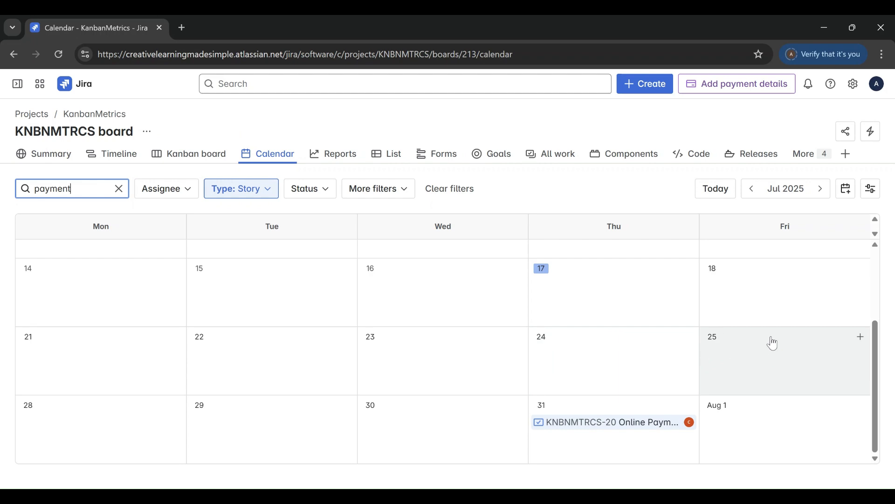
scroll(874, 369, "up", 3)
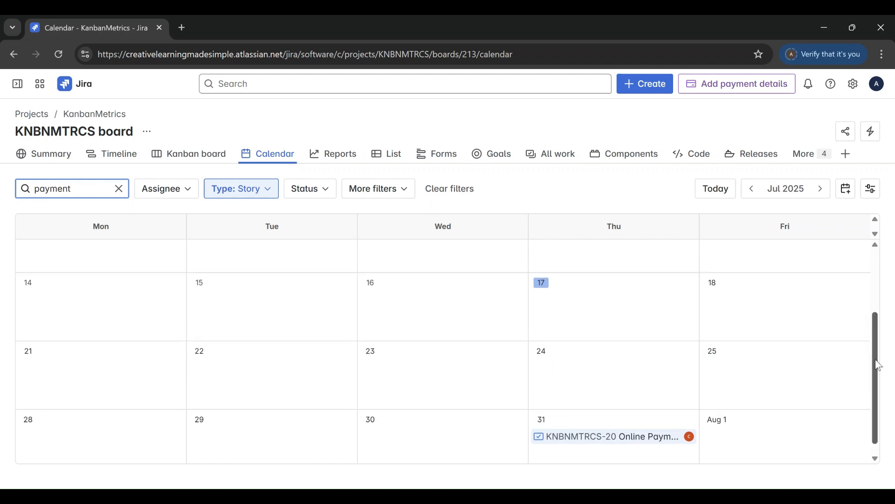